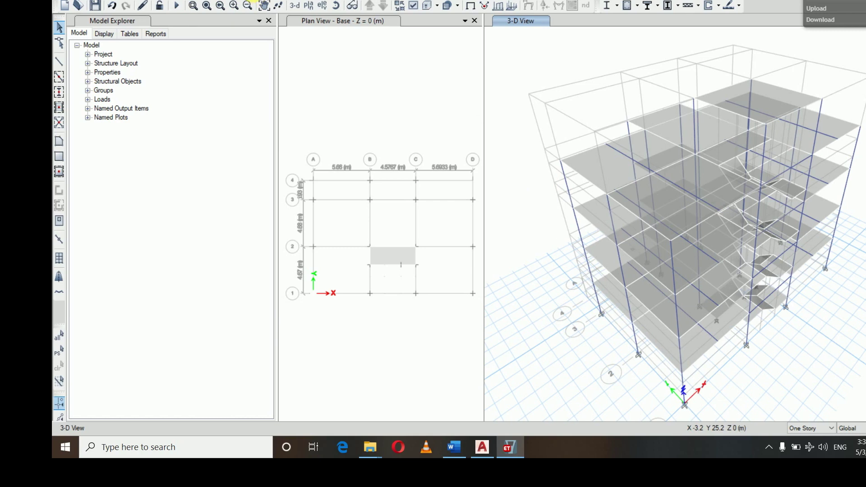
- Check the model with a 1 mm length tolerance for joint, frame, shell, meshing, loading and self-mass problems, and close the report
left_click(253, 1)
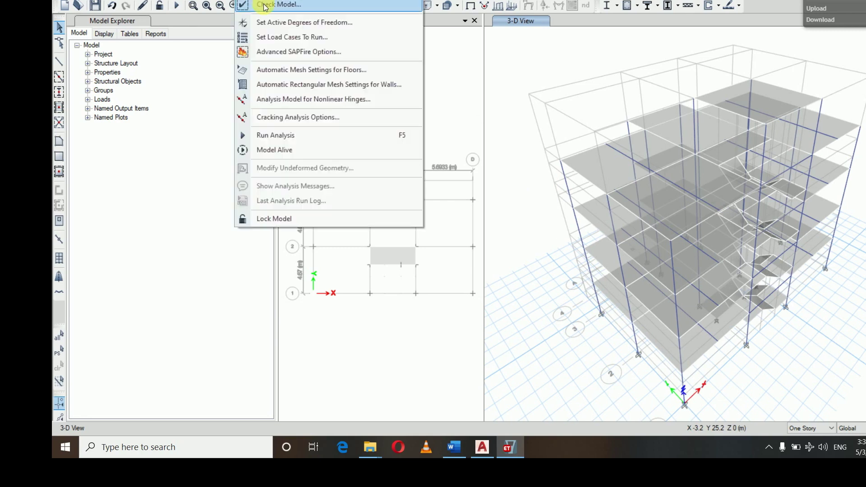
left_click(265, 7)
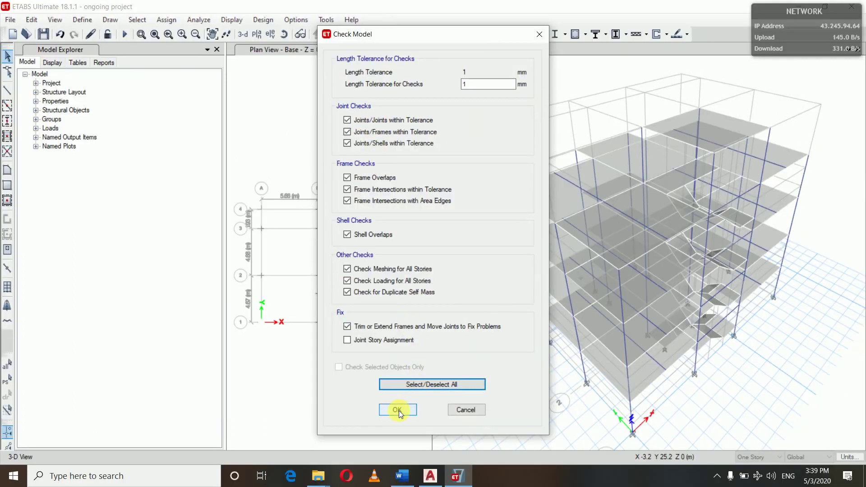
left_click(450, 381)
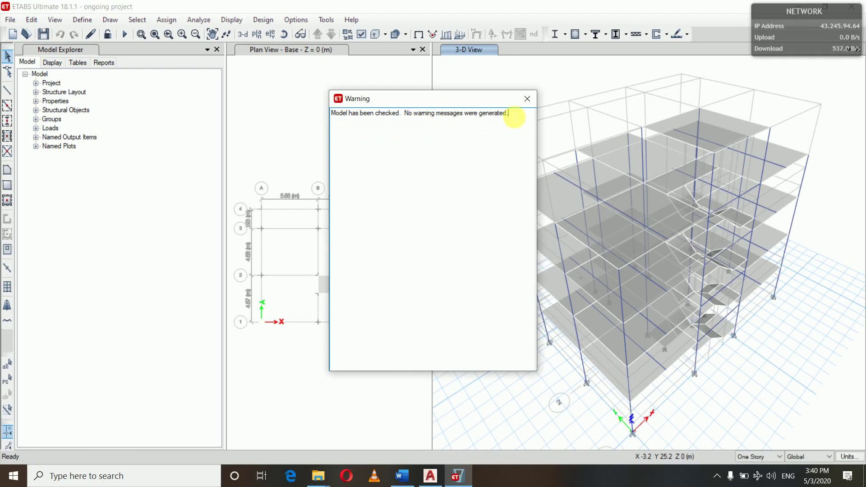
left_click(527, 99)
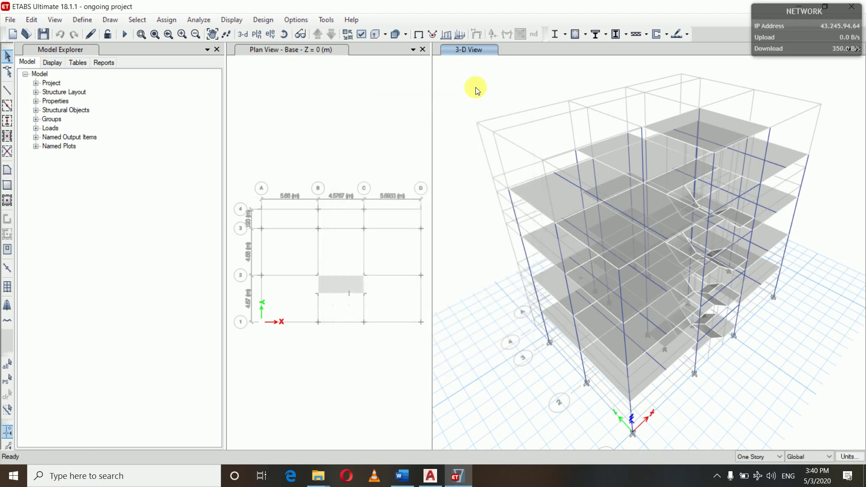
- Run the analysis for the load cases set to run, with calculation of the diaphragm centers of rigidity enabled
left_click(194, 21)
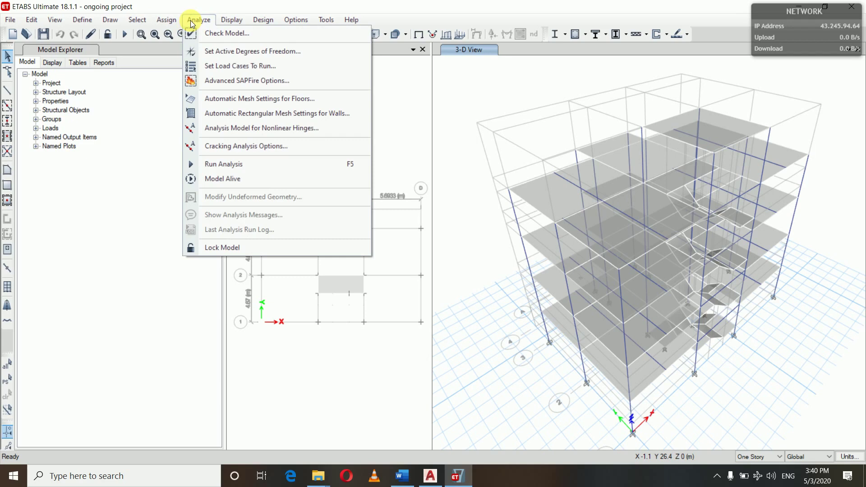
left_click(220, 68)
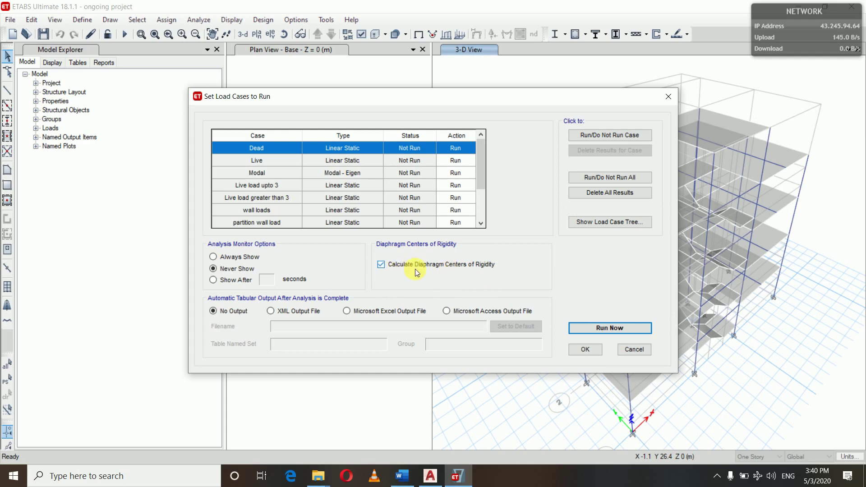
left_click(602, 326)
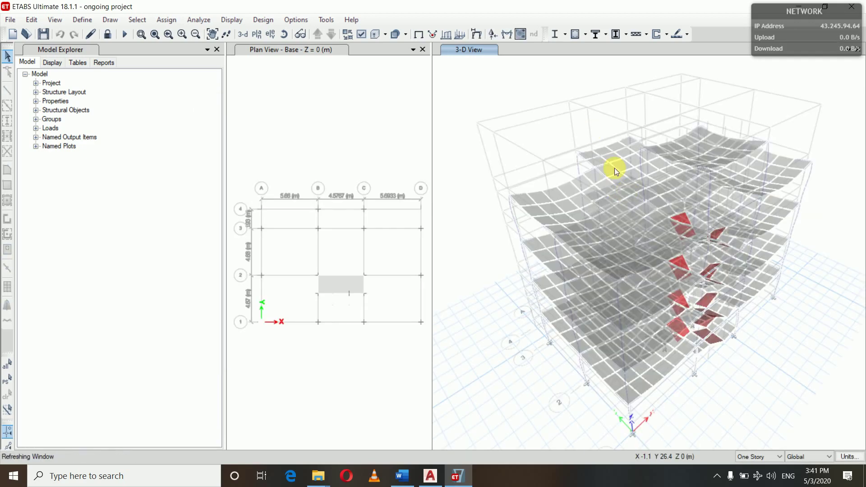
- Orbit the 3-D view to inspect the building's deformed shape under the Dead load case from the side
left_click(284, 34)
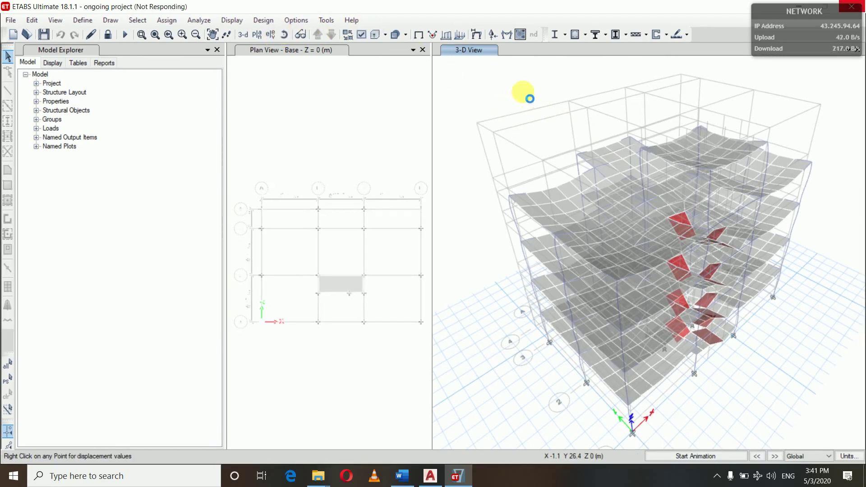
left_click_drag(546, 91, 510, 27)
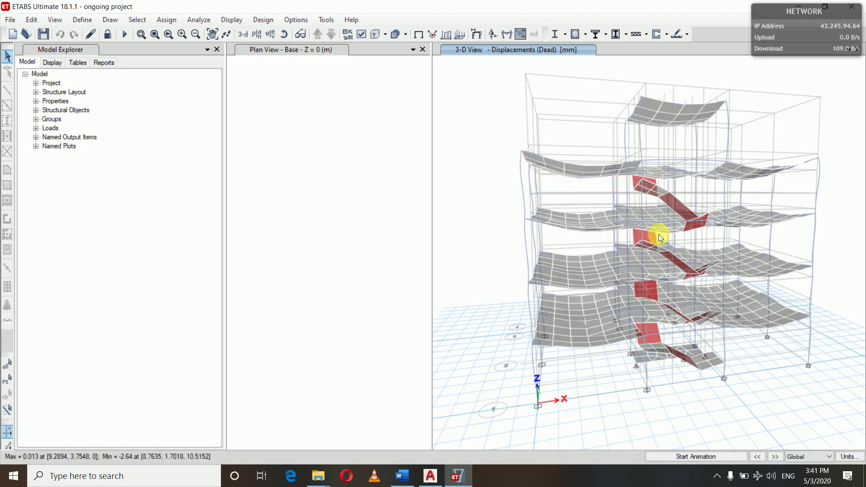
mouse_move(578, 249)
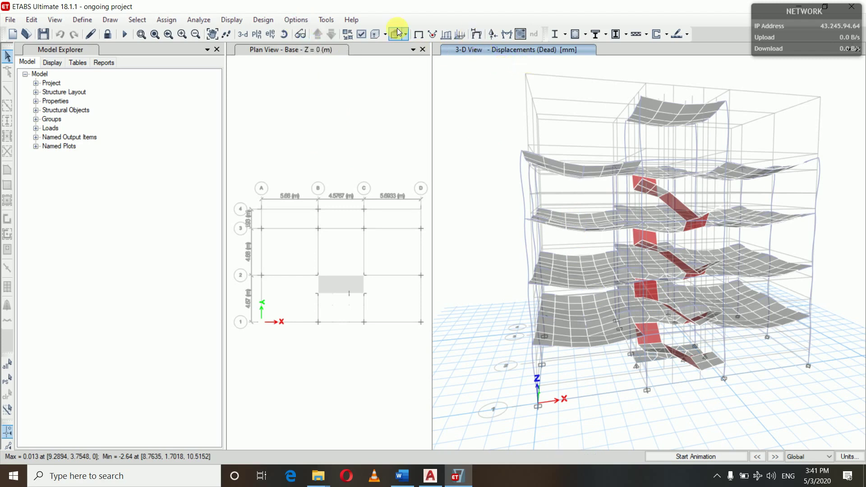
- Display the story response plot and enlarge its pane, closing the Base plan view to make room
left_click(225, 21)
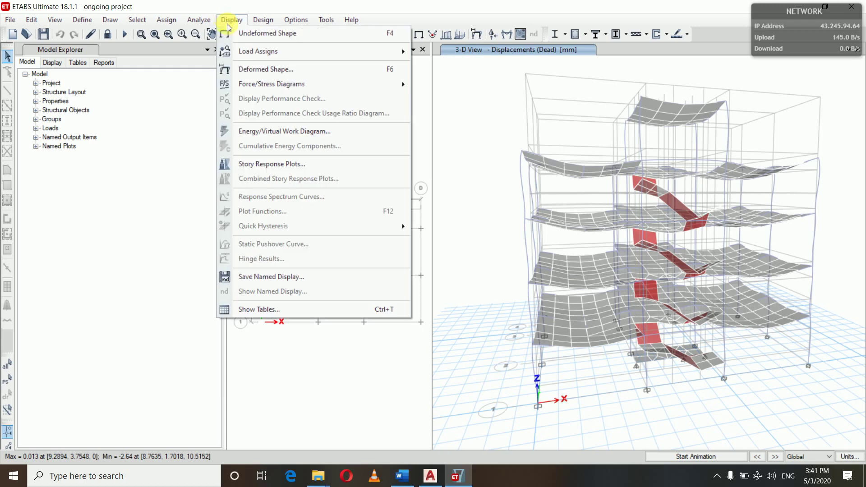
left_click(259, 164)
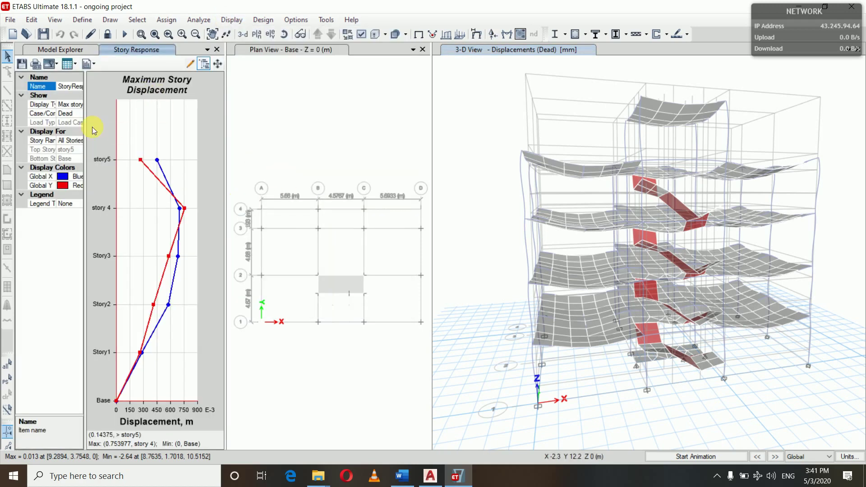
left_click_drag(226, 111, 311, 141)
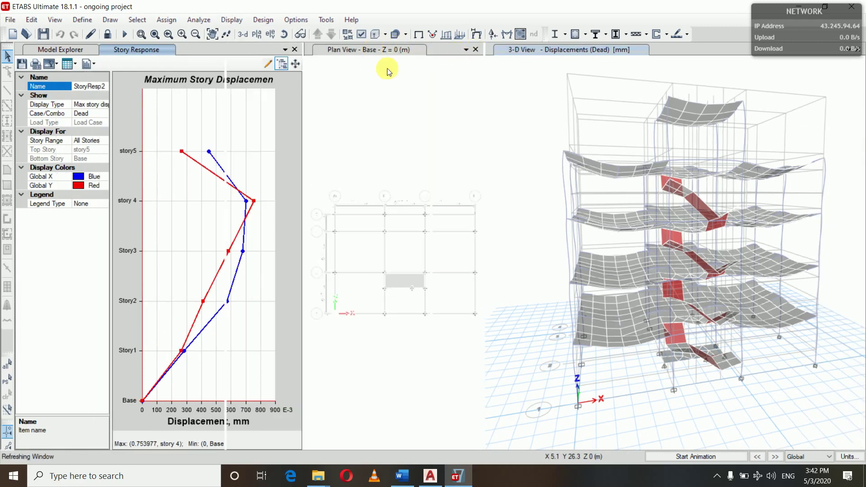
left_click(476, 49)
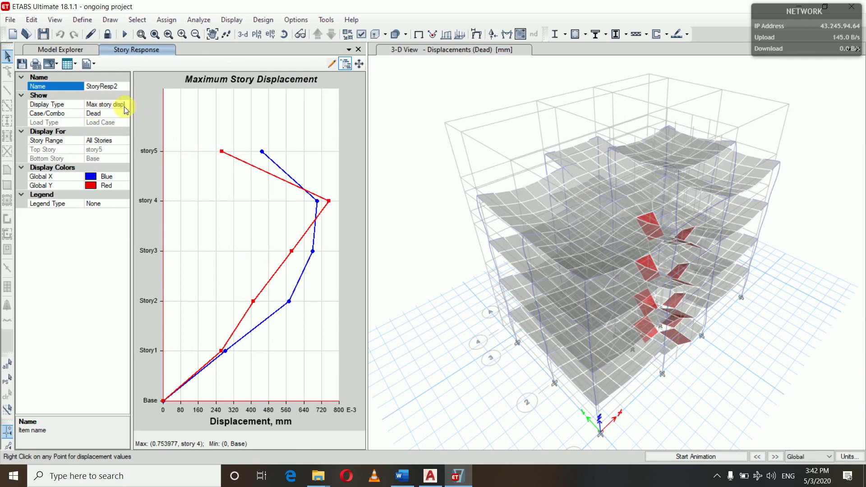
- Plot the maximum story displacement for load case EQx
left_click(97, 115)
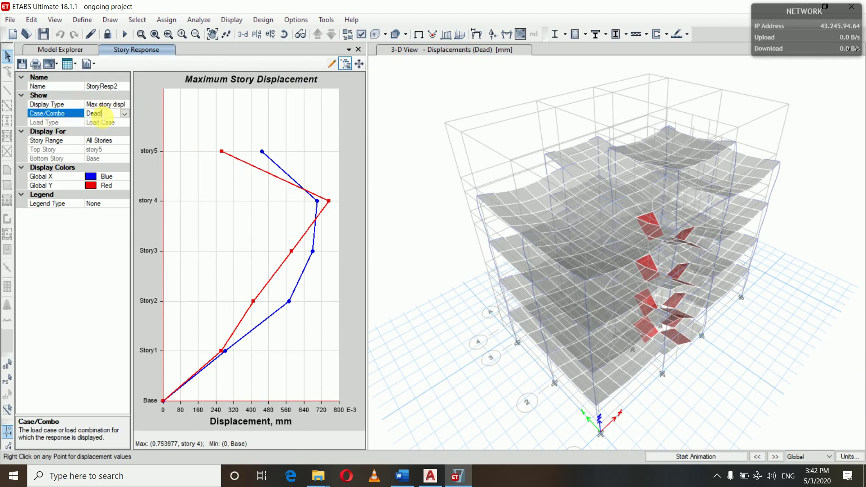
left_click(124, 113)
scroll(102, 172, "down", 2)
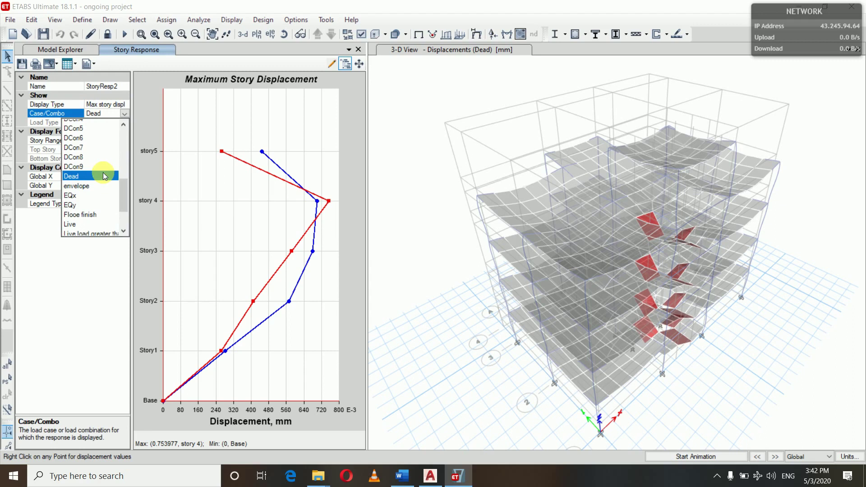
left_click(80, 193)
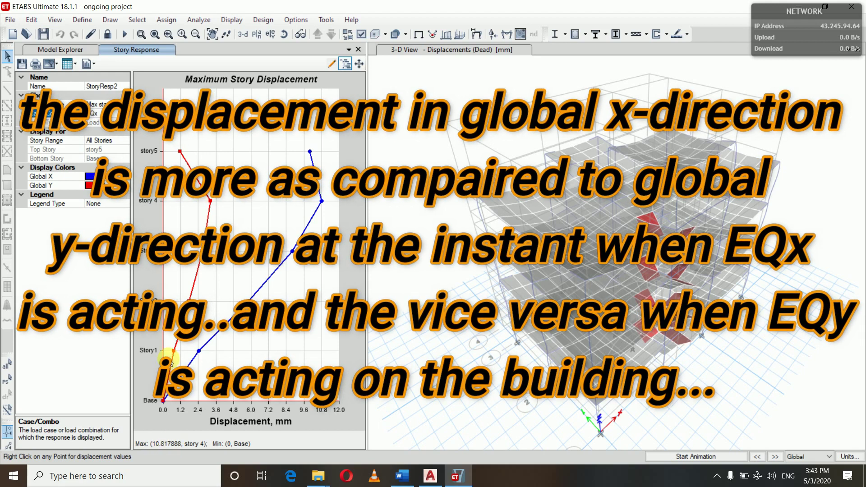
- Switch the maximum story displacement plot to load case EQy
left_click(125, 113)
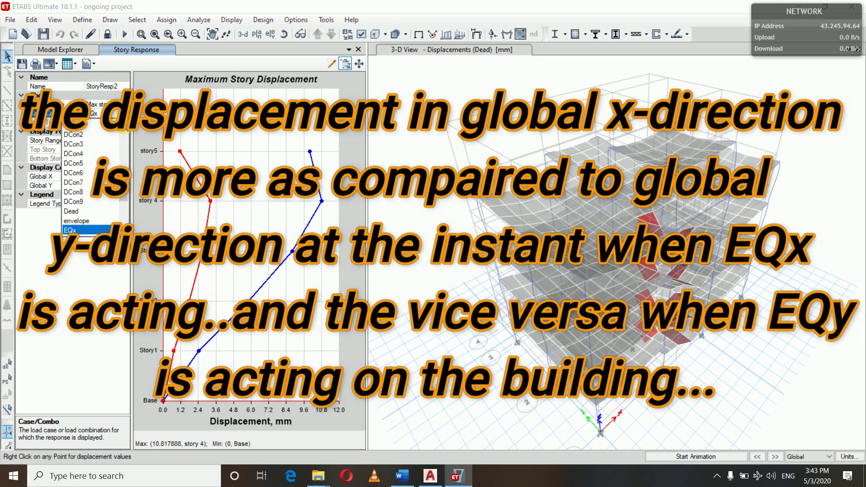
scroll(80, 218, "down", 1)
left_click(80, 212)
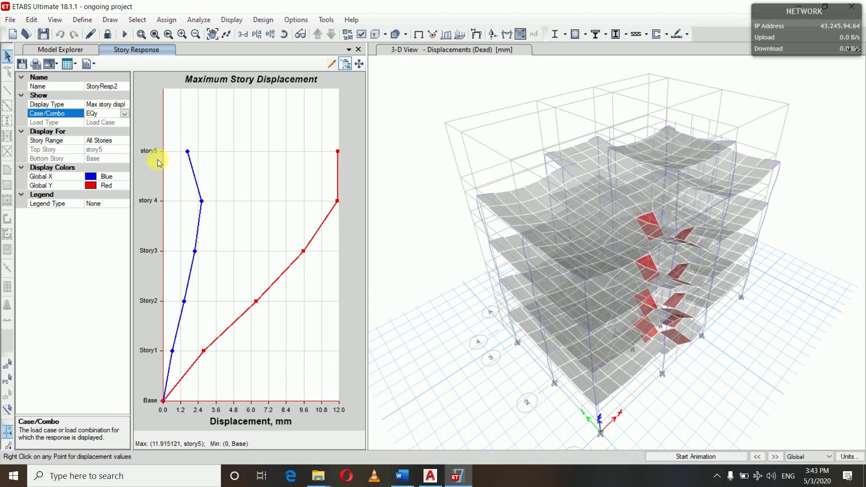
- Change the story response plot to show maximum story drifts for load case EQy
left_click(106, 104)
left_click(126, 104)
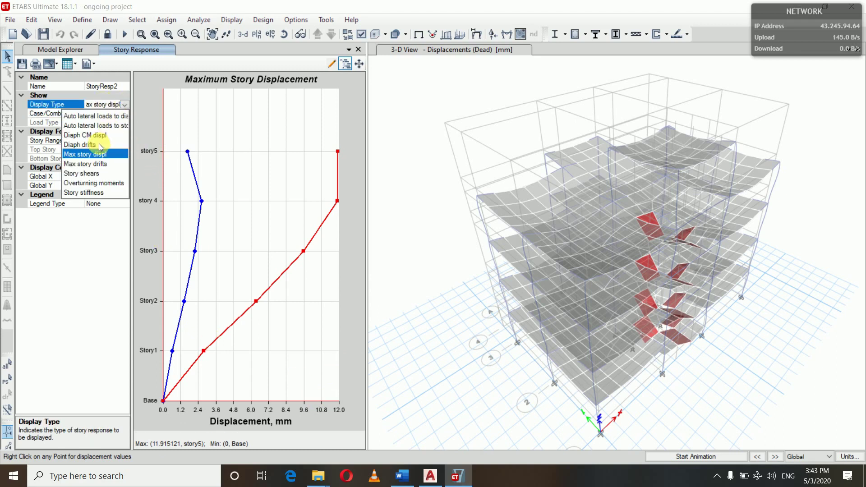
left_click(91, 164)
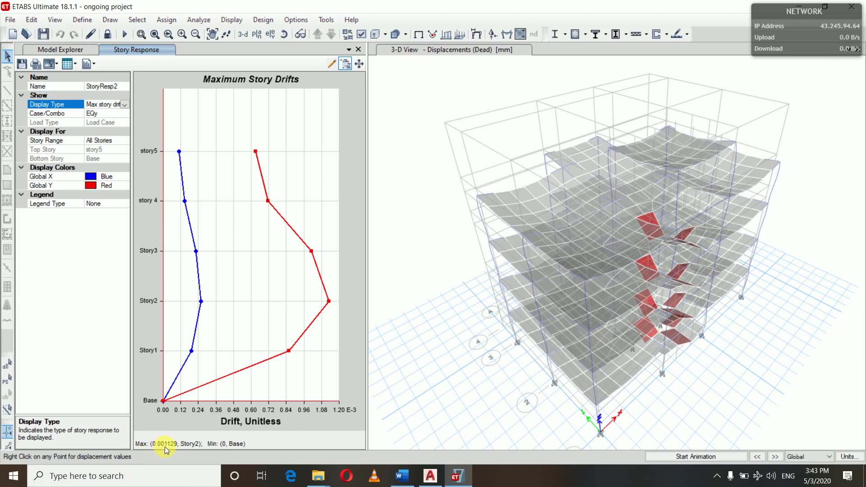
- Switch the story drift plot to load case EQx and examine the drift values between Base and Story1
left_click(102, 114)
left_click(124, 114)
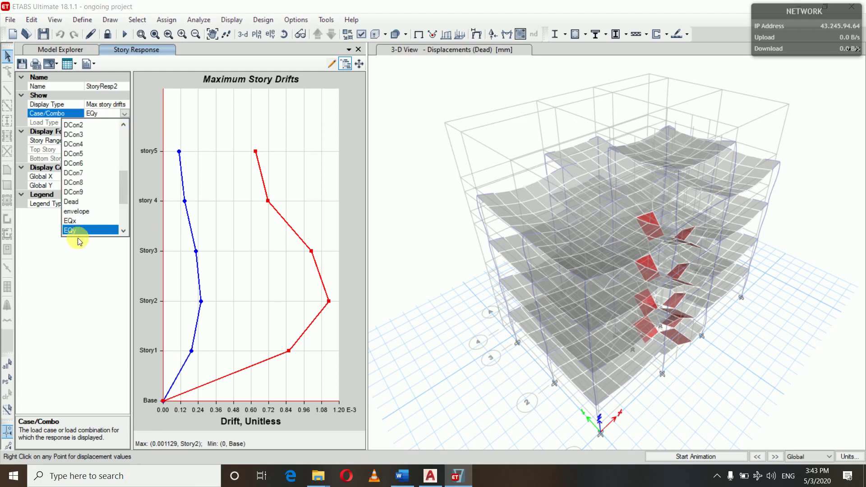
left_click(70, 221)
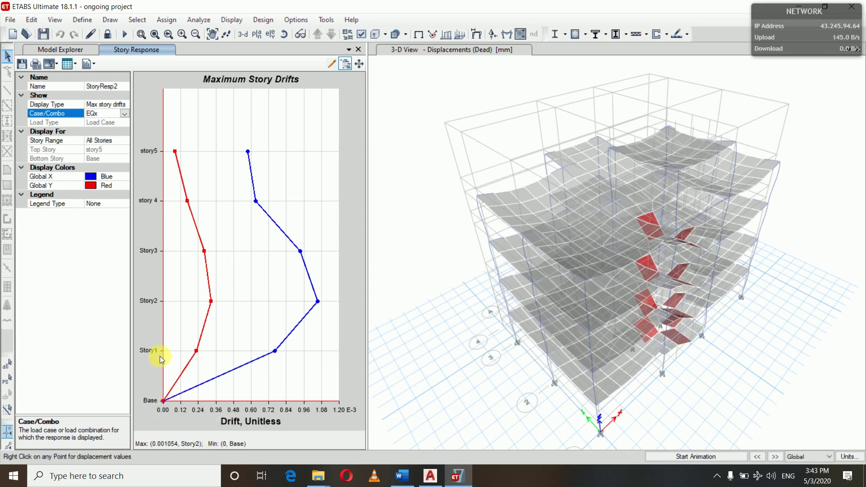
mouse_move(164, 353)
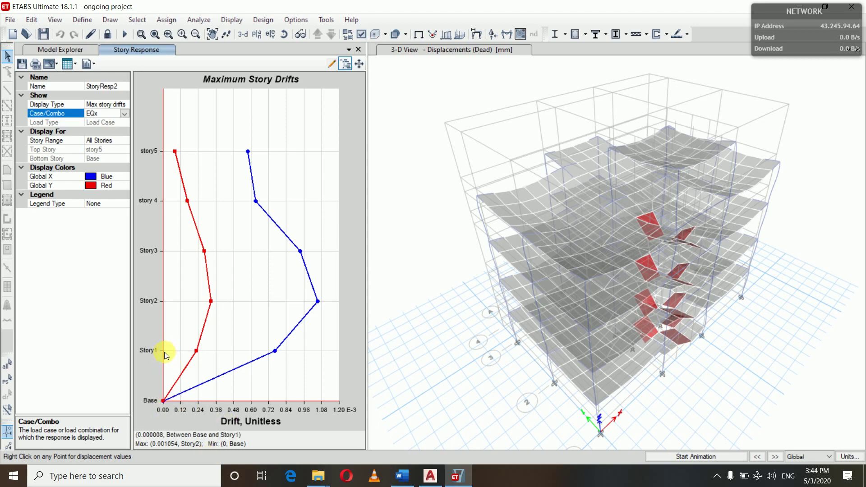
mouse_move(275, 351)
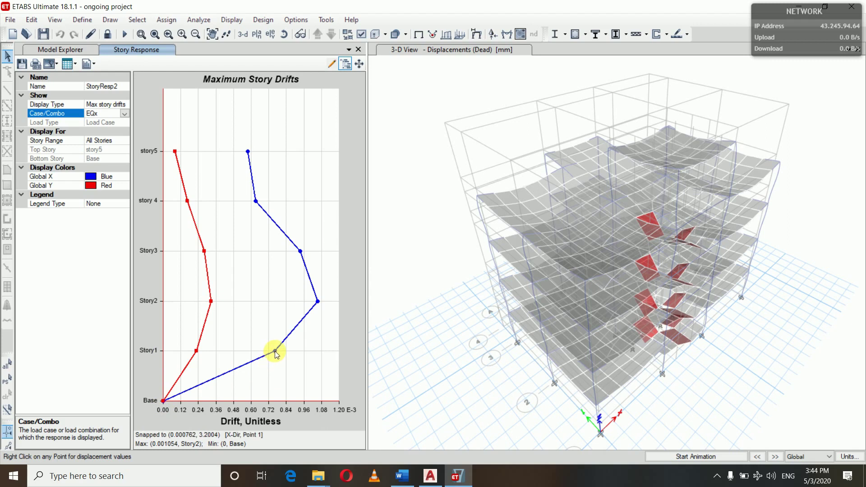
mouse_move(315, 323)
mouse_move(209, 373)
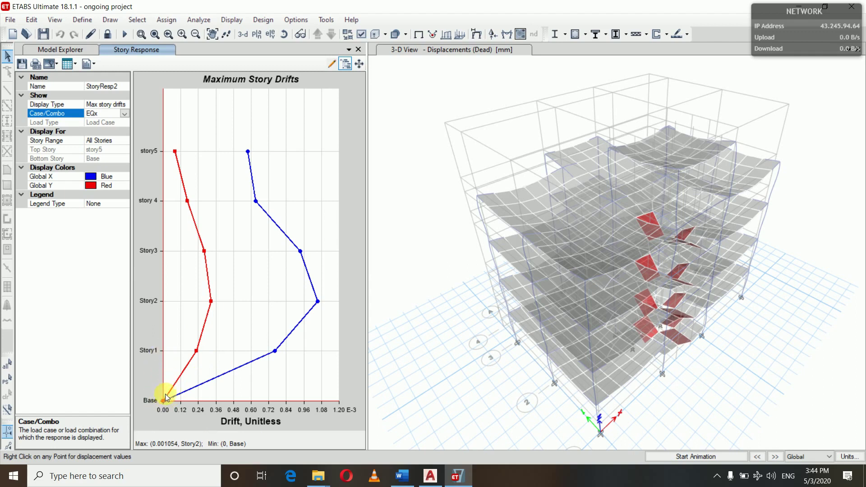
mouse_move(168, 397)
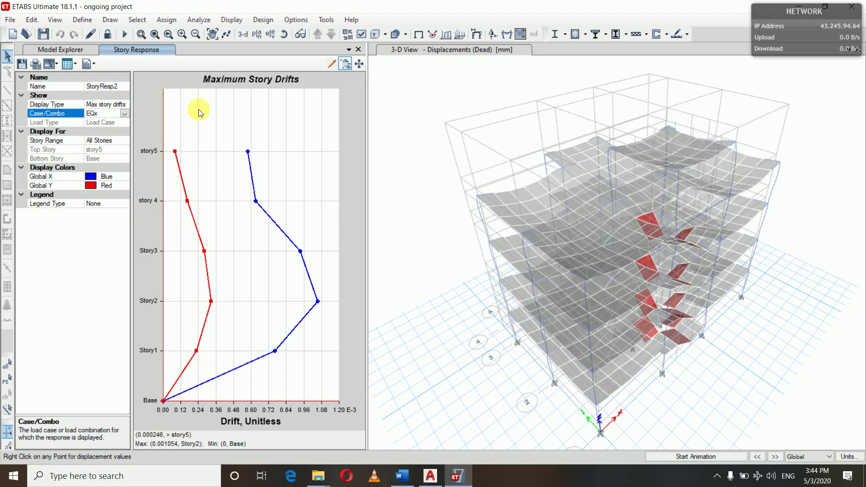
- Close the story response plot, enlarge the 3-D view and inspect the displacement values of a slab joint on story 4
left_click(359, 49)
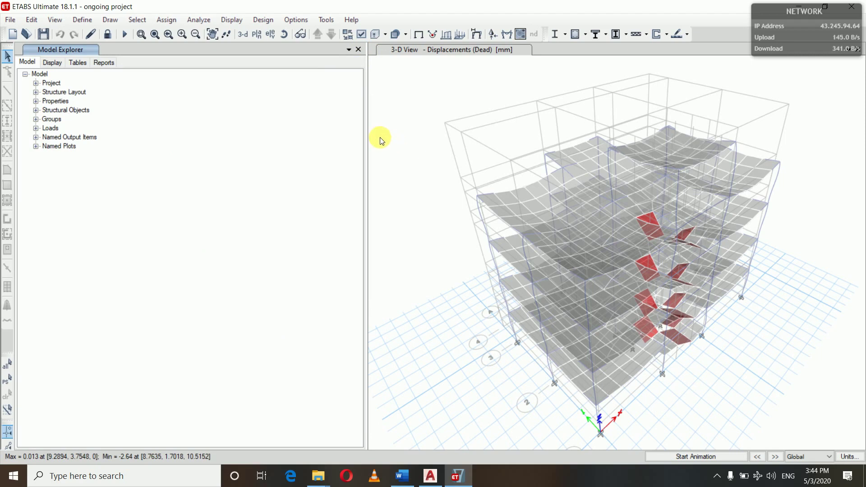
left_click_drag(368, 136, 250, 140)
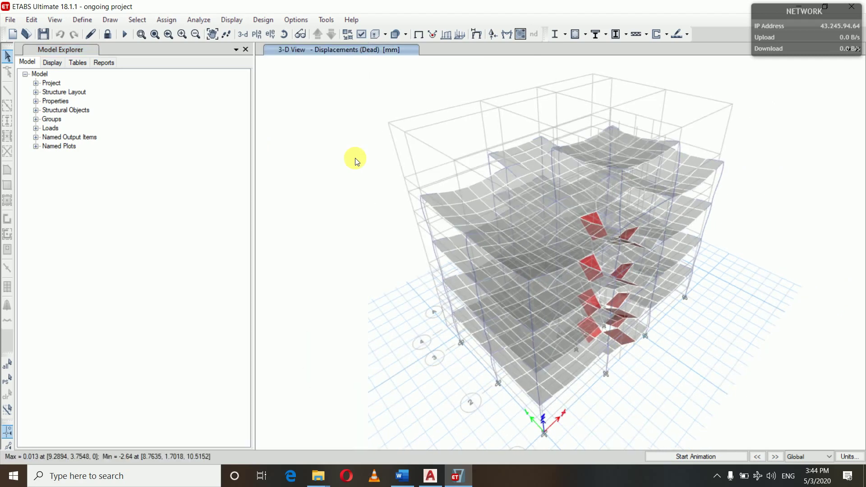
right_click(569, 186)
mouse_move(577, 184)
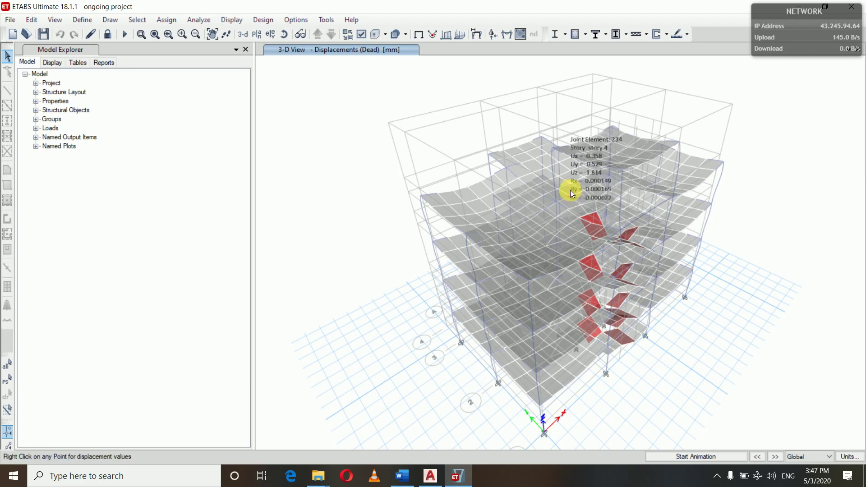
- Open the selection of tables for display and clear every table under Analysis Results
left_click(242, 20)
left_click(242, 20)
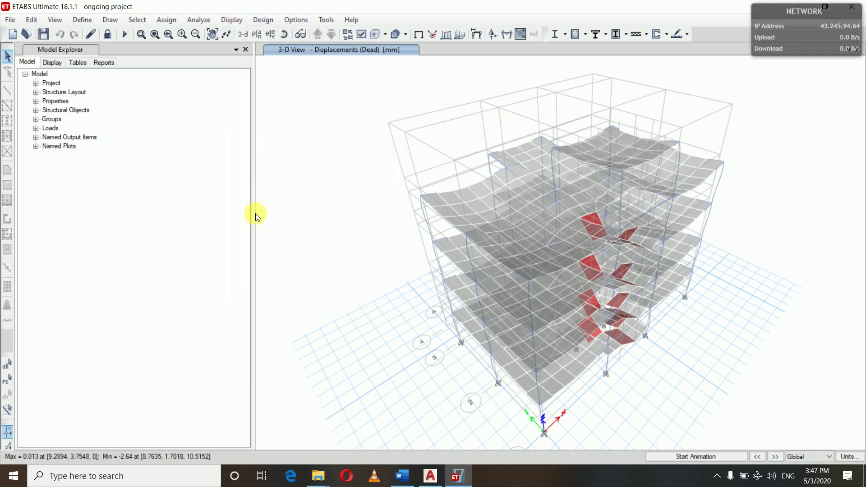
left_click(233, 20)
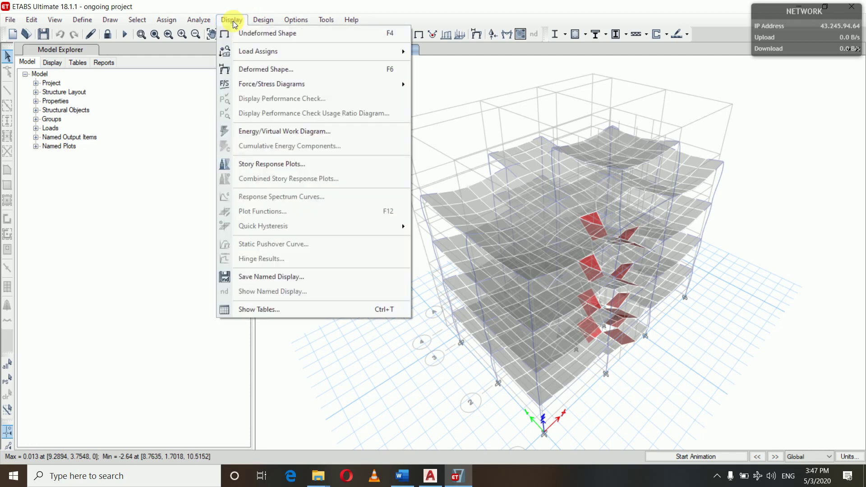
left_click(250, 310)
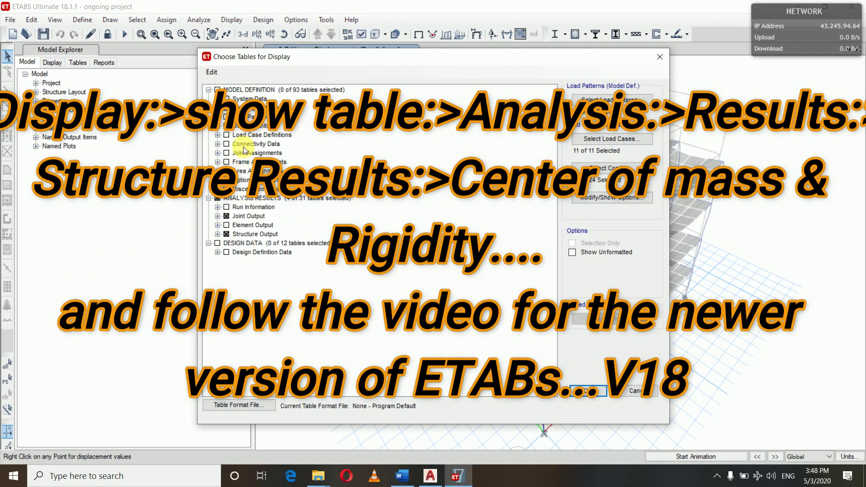
left_click(217, 198)
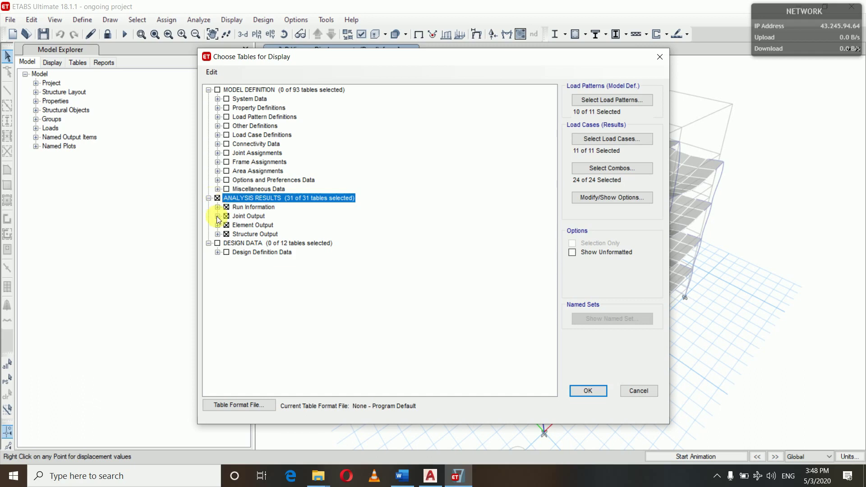
left_click(218, 198)
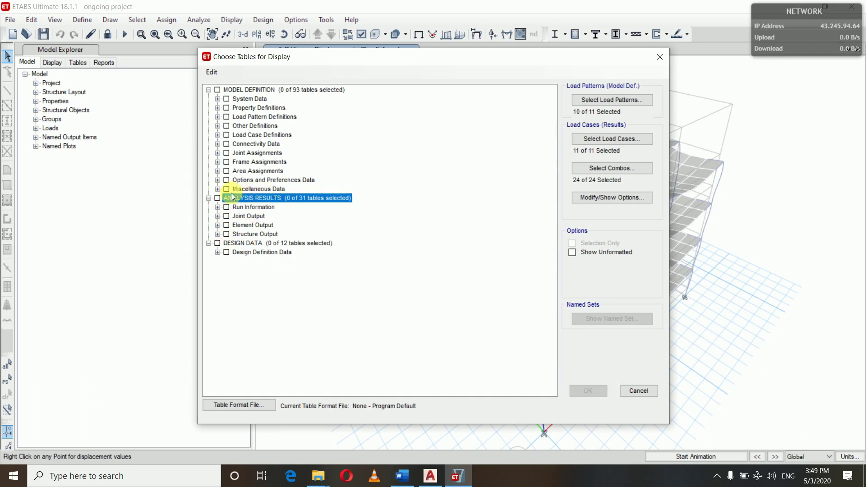
- Select the Modal Participating Mass Ratios and Centers Of Mass And Rigidity tables from the Structure Output results and display them
left_click(217, 234)
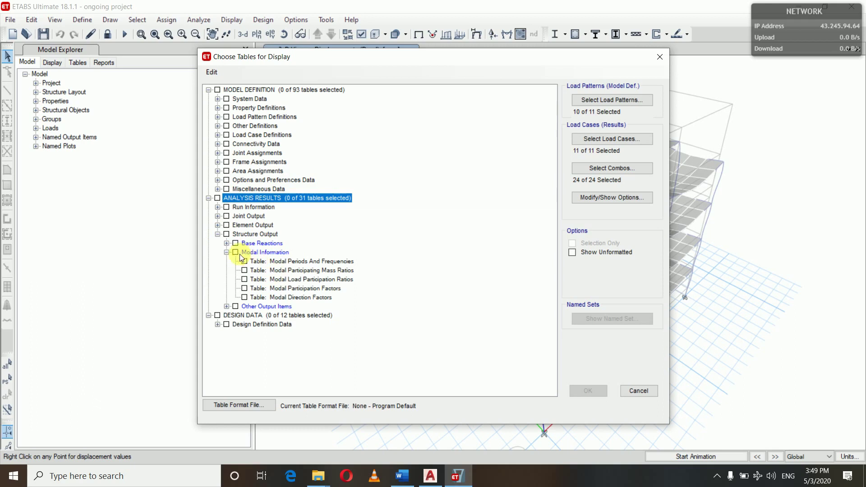
left_click(225, 251)
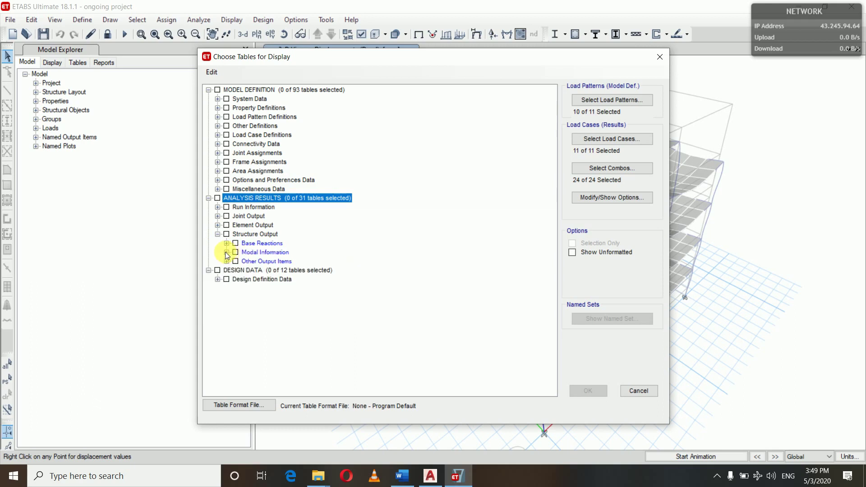
left_click(225, 251)
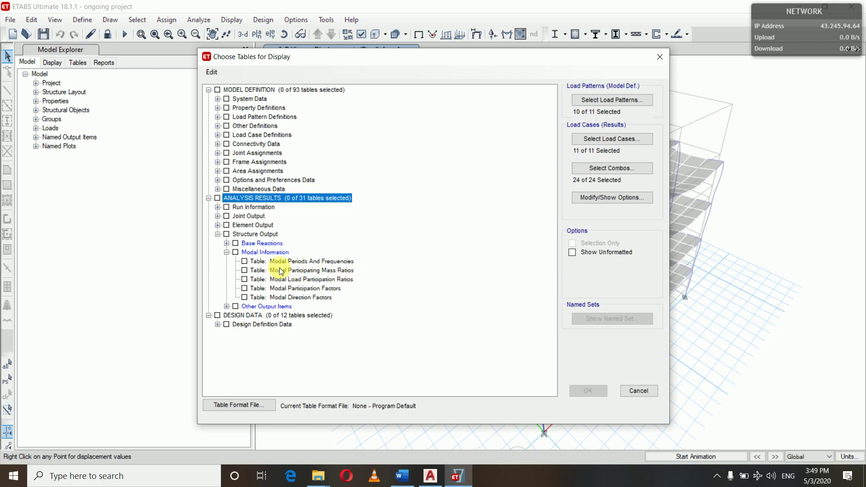
left_click(244, 270)
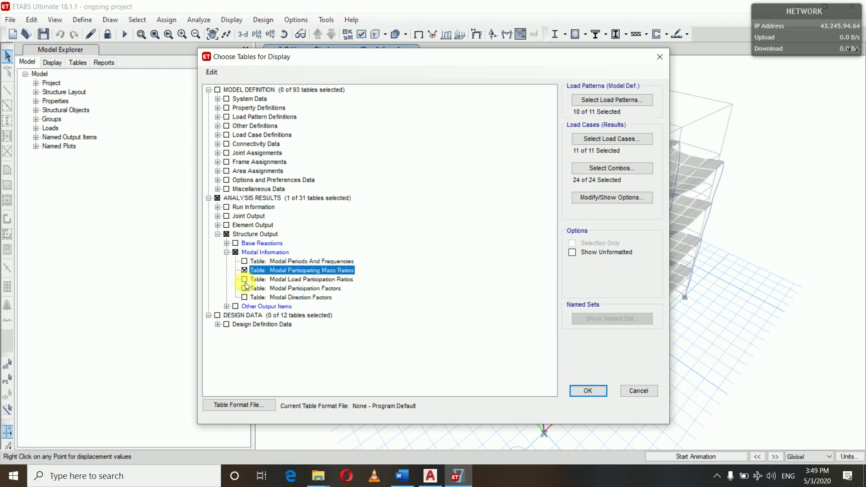
left_click(226, 307)
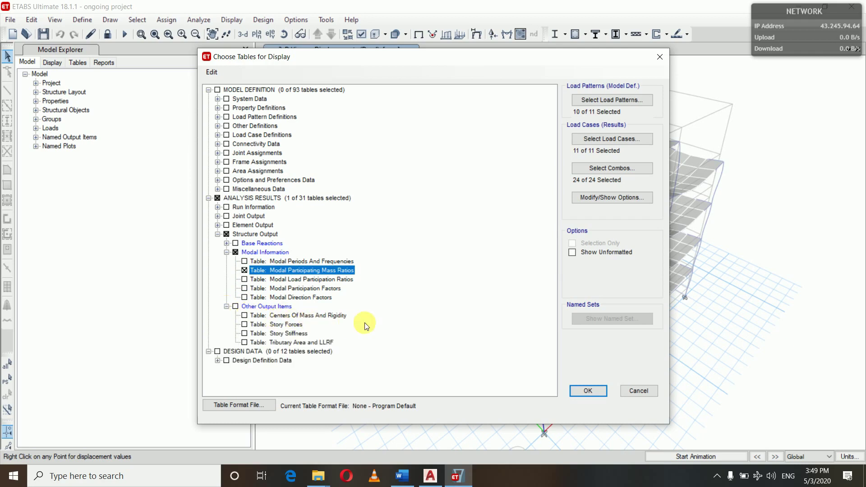
left_click(244, 315)
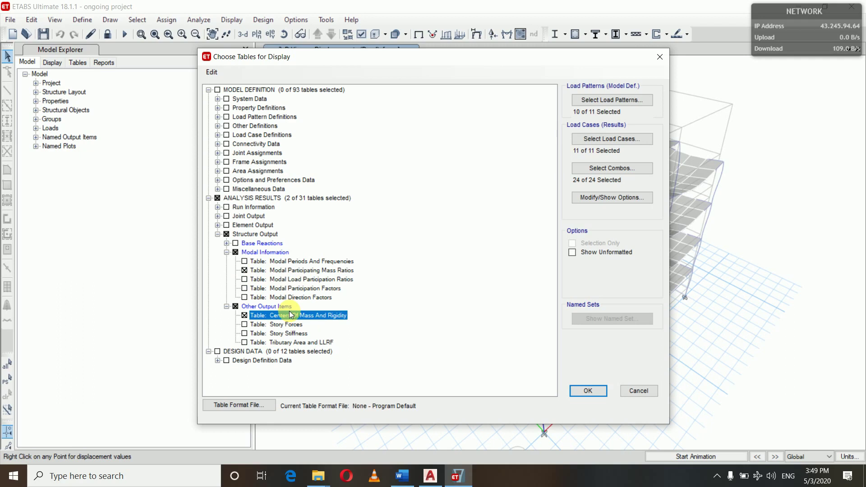
left_click(589, 395)
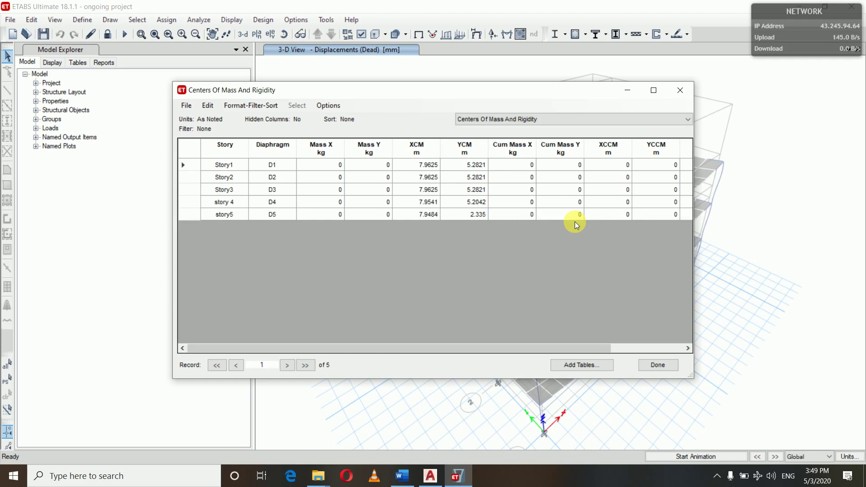
- Review the Centers Of Mass And Rigidity table enlarged, switch to Modal Participating Mass Ratios, and close the tables
left_click(653, 90)
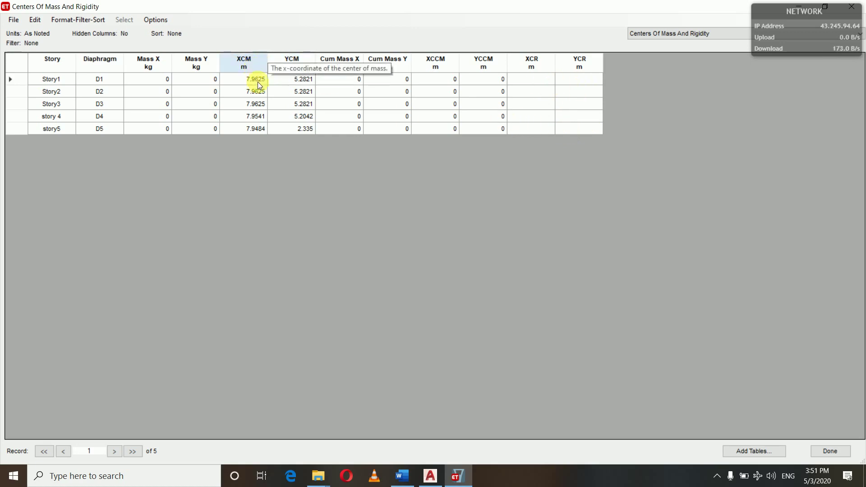
left_click(726, 37)
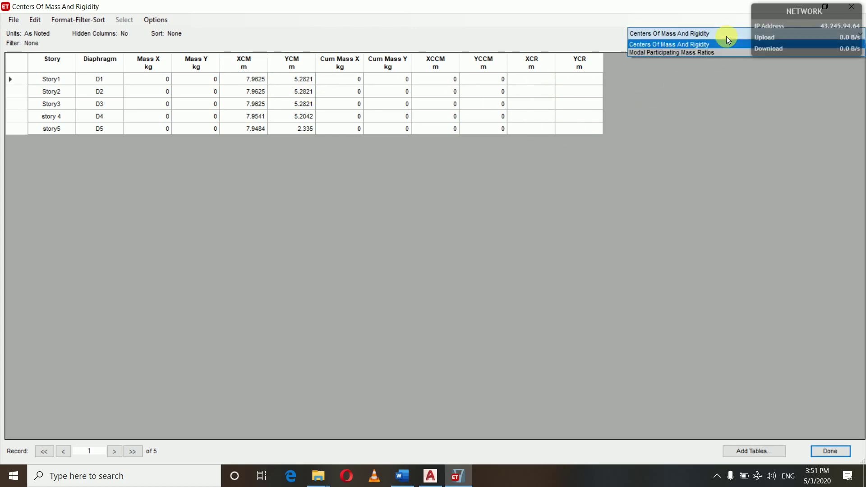
left_click(694, 53)
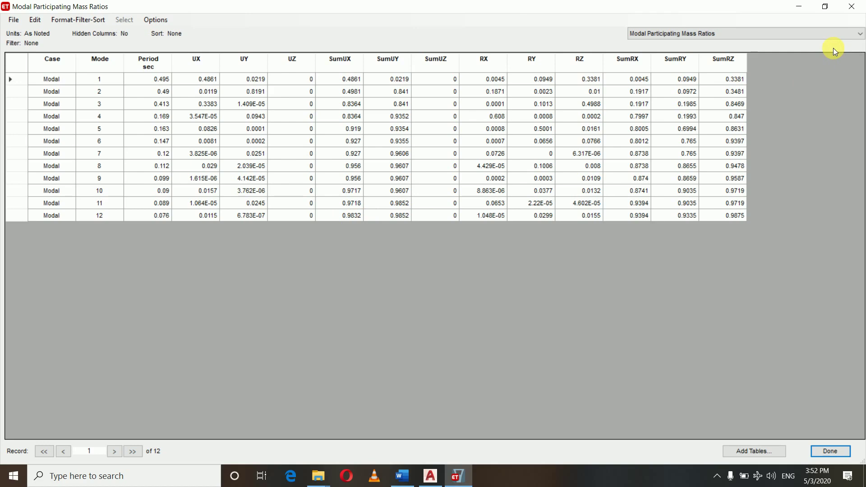
left_click(851, 7)
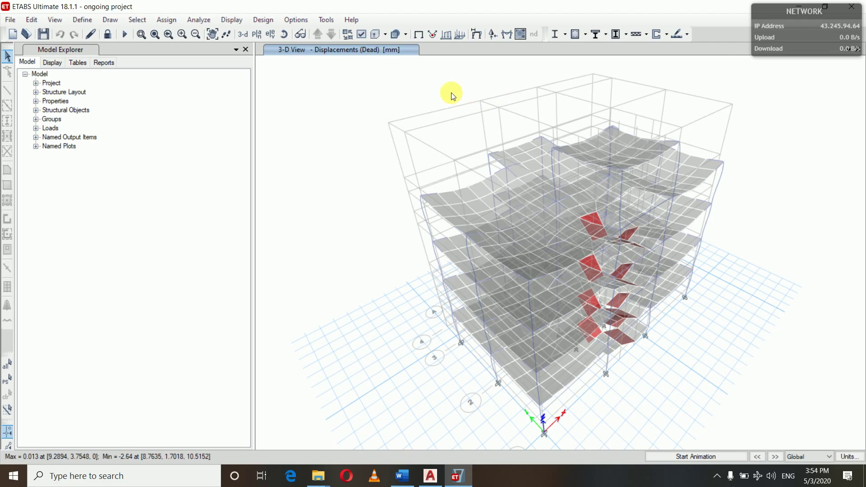
- Display the axial force diagram of the frames for the envelope combination with filled diagrams and automatic scaling
left_click(507, 33)
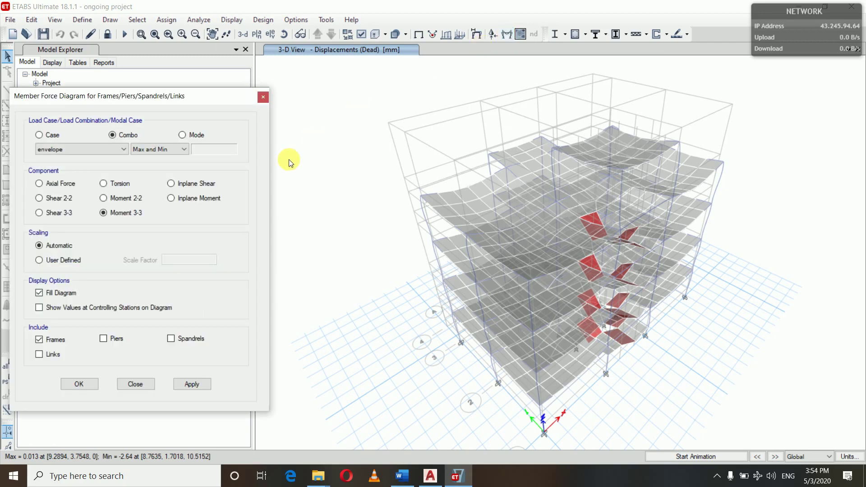
left_click(119, 147)
left_click(72, 329)
left_click(39, 183)
left_click(188, 385)
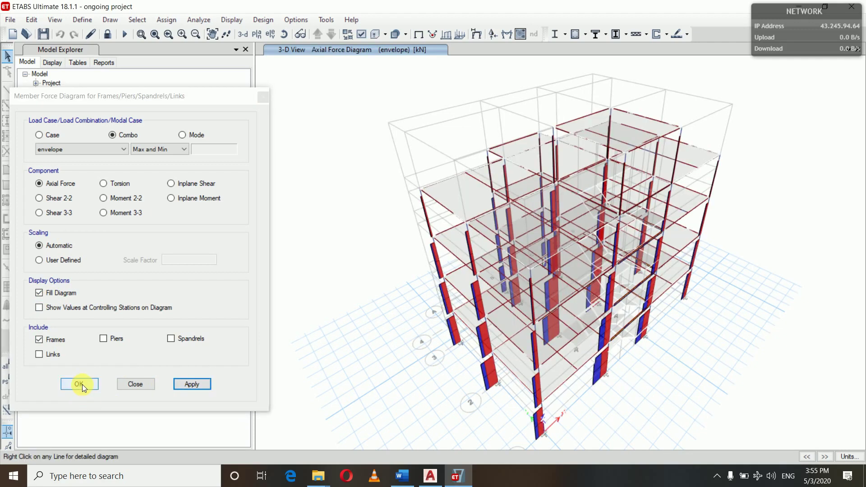
left_click(85, 383)
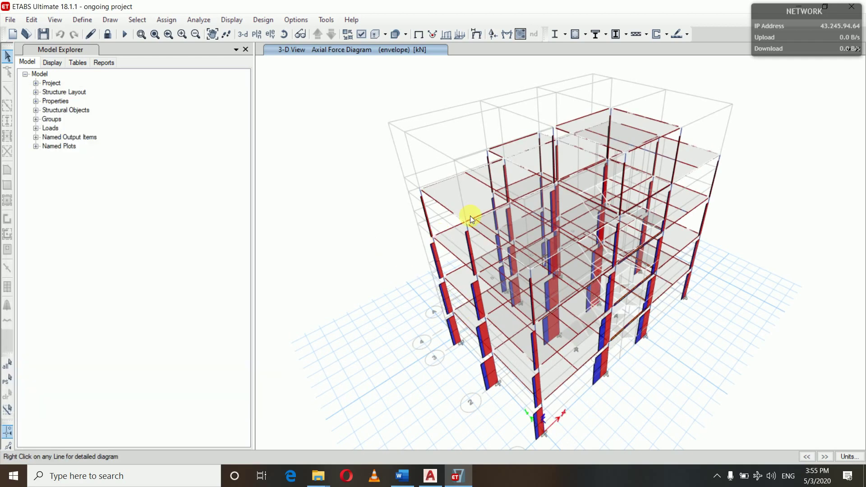
- Open the detailed axial force and torsion diagram of column C6 at Story1 from the 3-D view
left_click(285, 35)
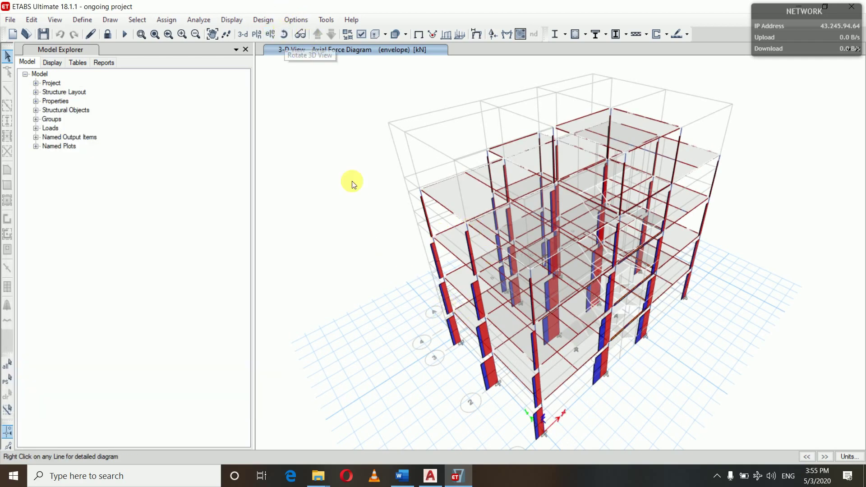
left_click_drag(360, 217, 315, 154)
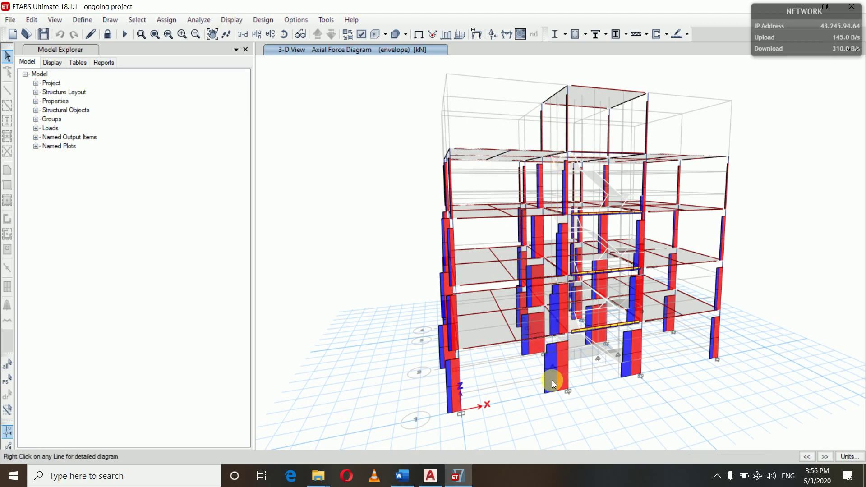
mouse_move(574, 91)
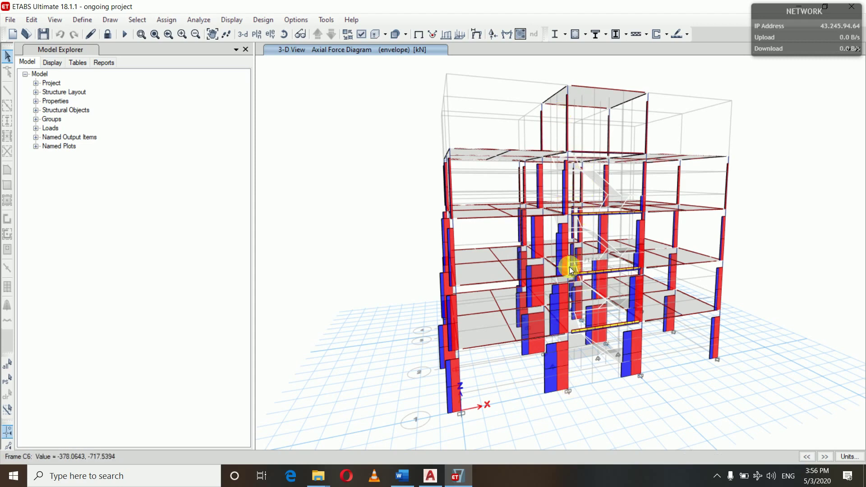
mouse_move(573, 110)
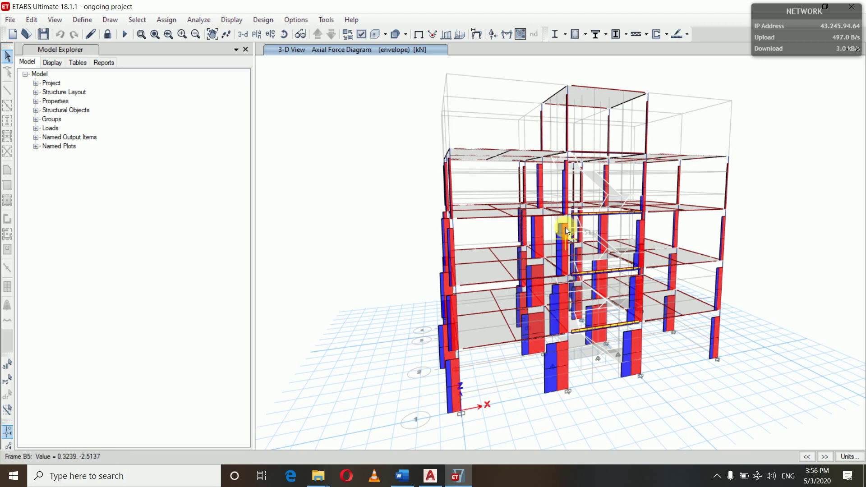
mouse_move(565, 214)
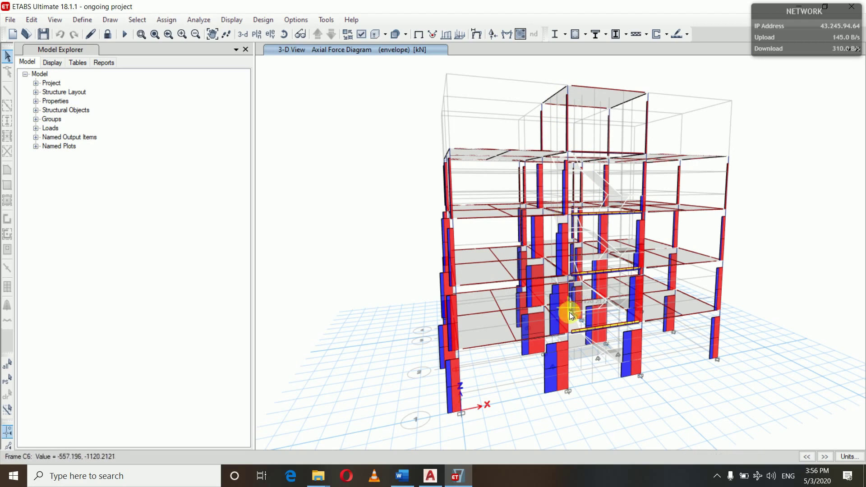
mouse_move(569, 354)
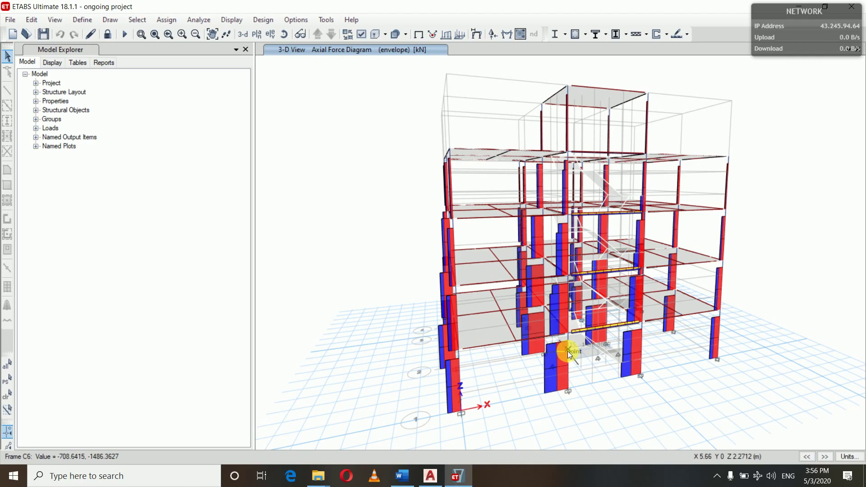
right_click(570, 354)
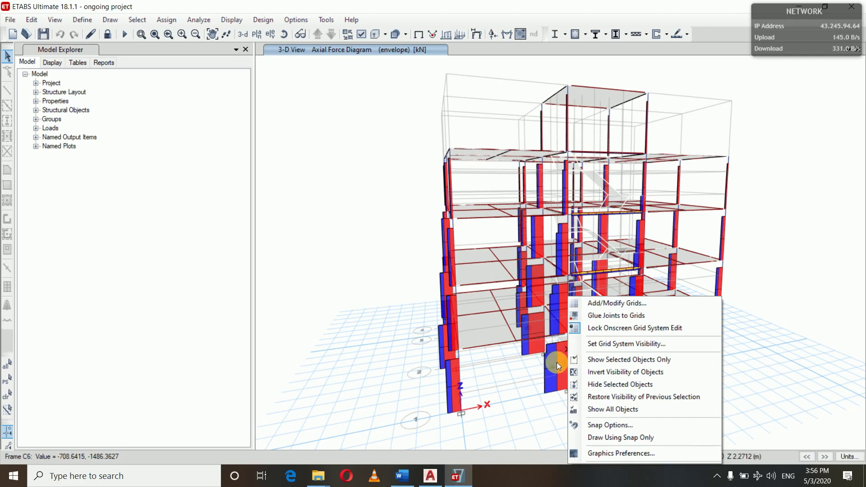
left_click(562, 356)
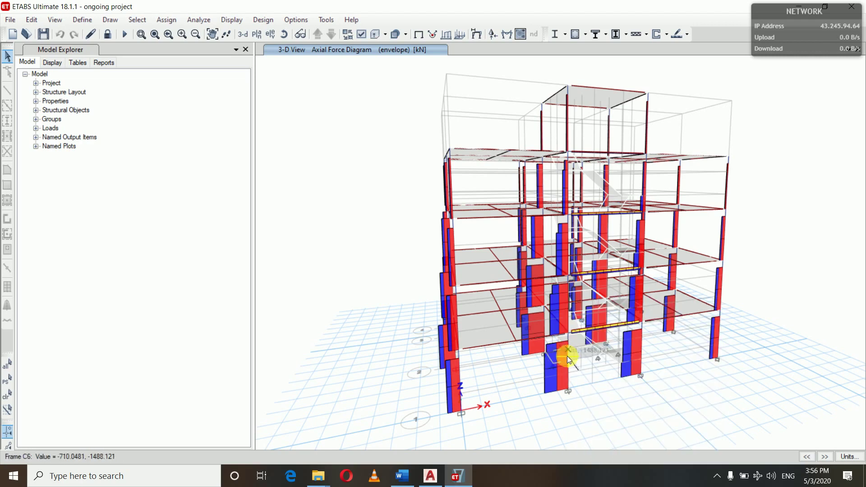
right_click(567, 355)
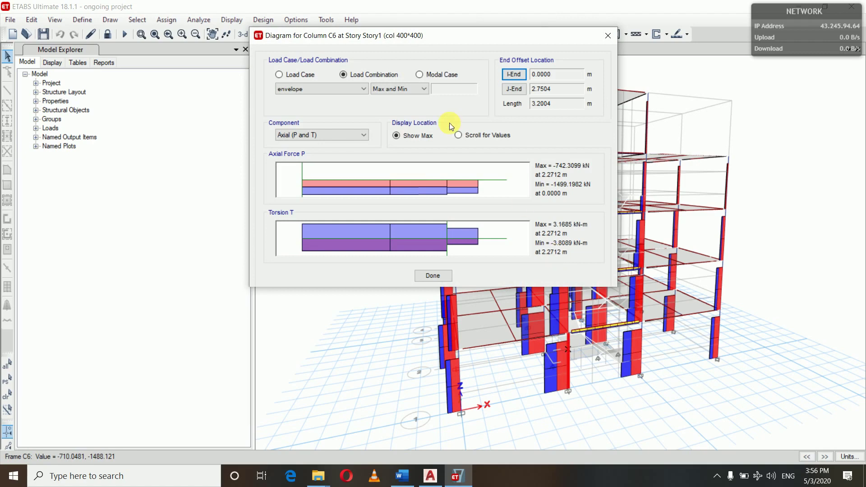
- Read column C6's axial force and torsion values along its length to about 1.10 m, then at the maximum locations, and close the diagram
left_click(338, 87)
left_click(458, 135)
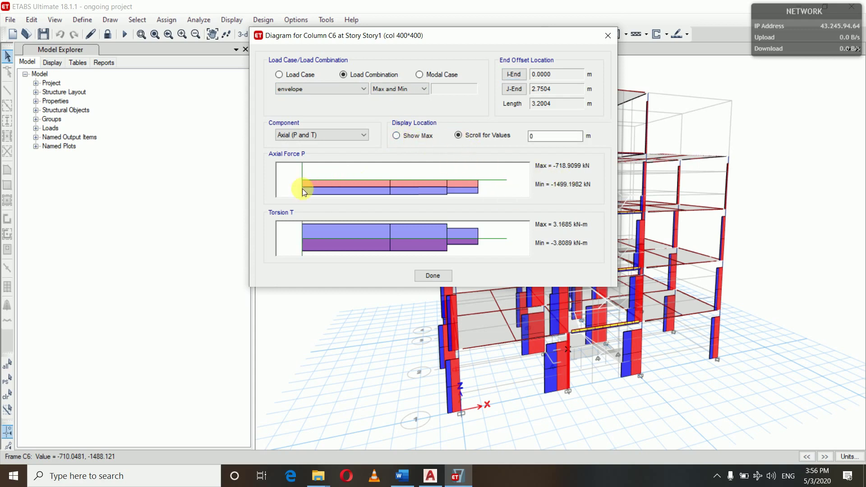
left_click(310, 173)
left_click_drag(312, 172, 386, 188)
left_click_drag(386, 170, 373, 183)
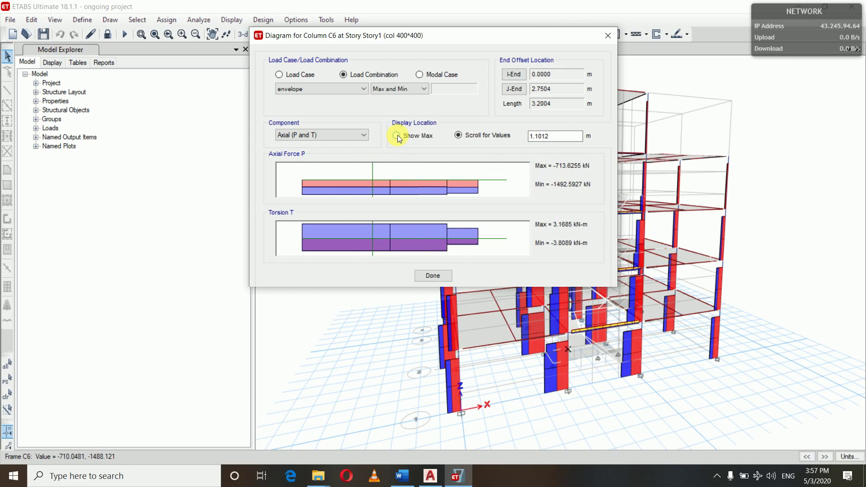
left_click(397, 135)
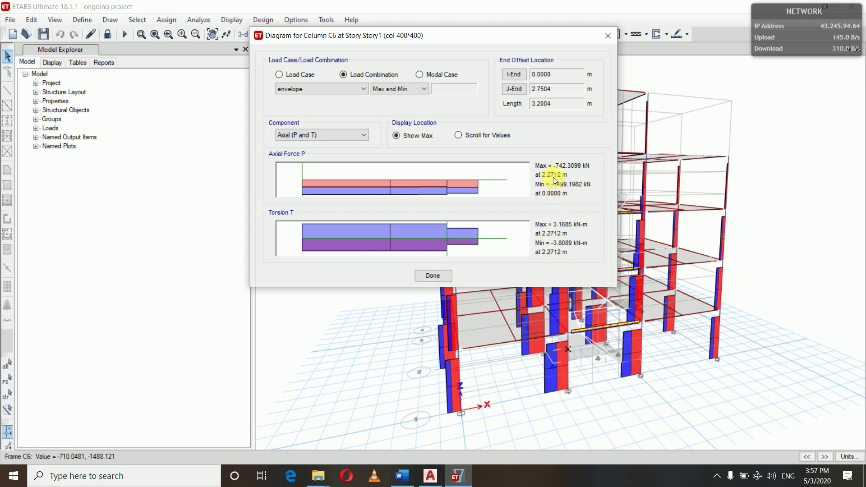
left_click(433, 275)
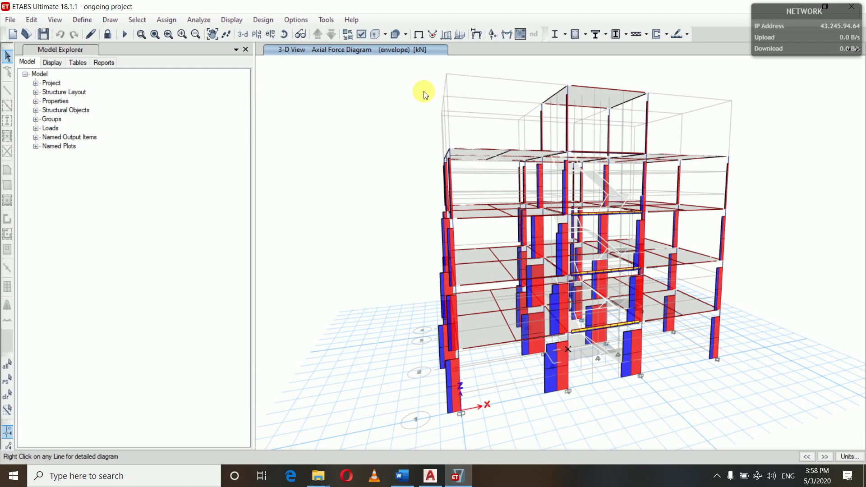
- Change the frame force diagram to Moment 3-3 for the envelope combination
left_click(506, 34)
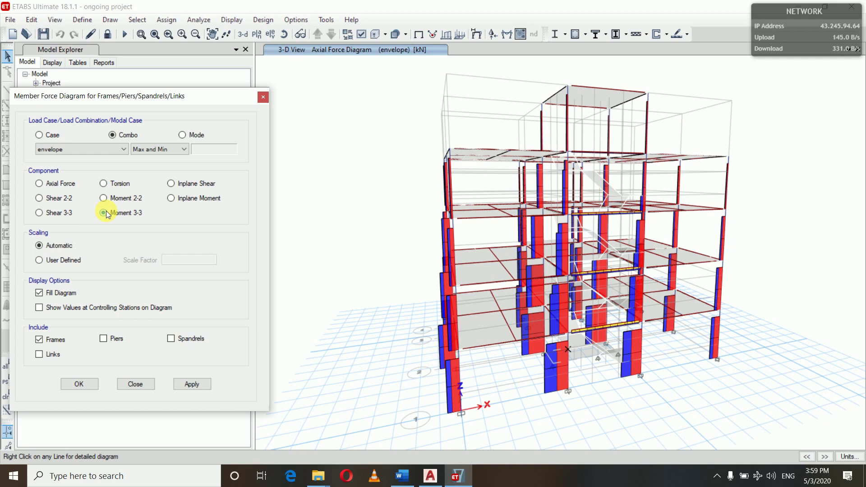
left_click(107, 214)
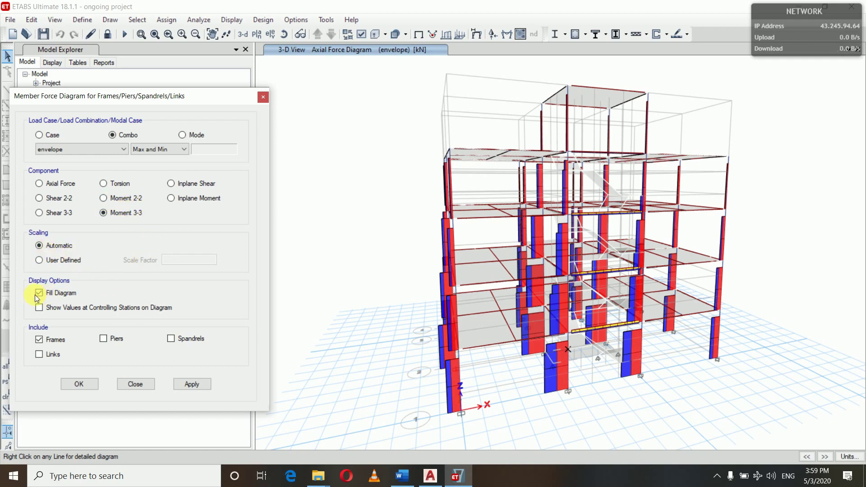
left_click(177, 386)
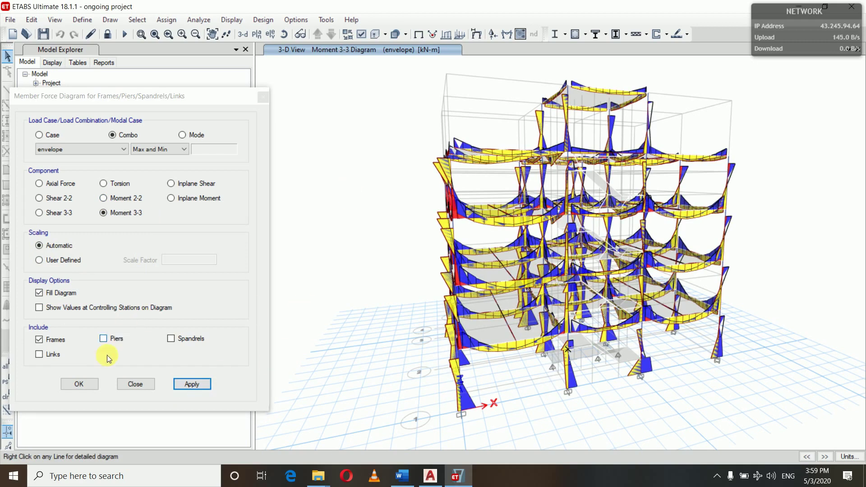
left_click(79, 385)
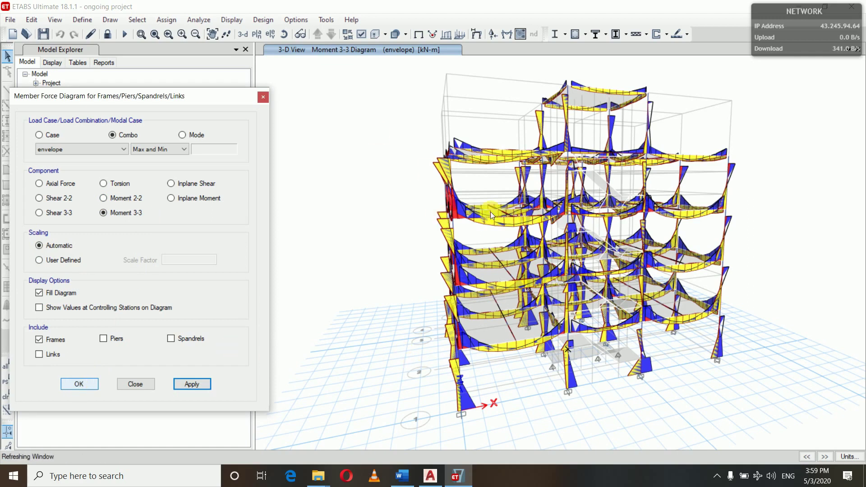
- Open the detailed diagram of beam B12 at Story1 and review its available load combinations and force components, keeping envelope and Major (V2 and M3)
left_click(283, 34)
left_click_drag(391, 240, 364, 236)
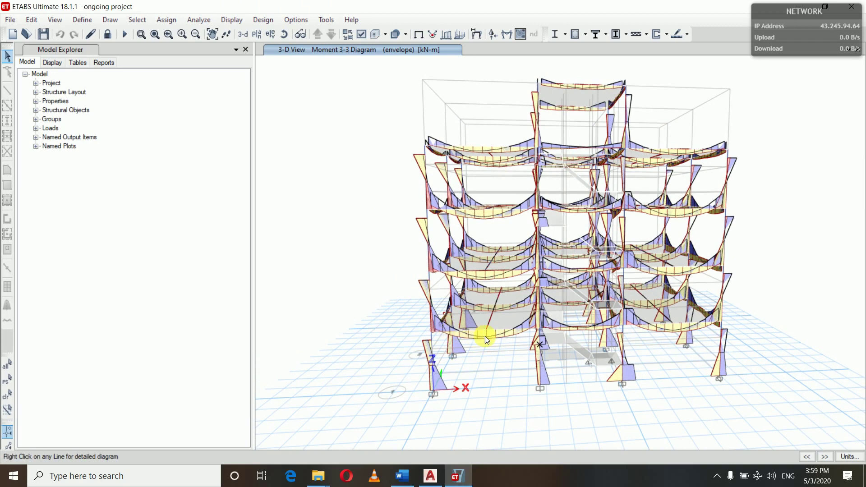
right_click(458, 329)
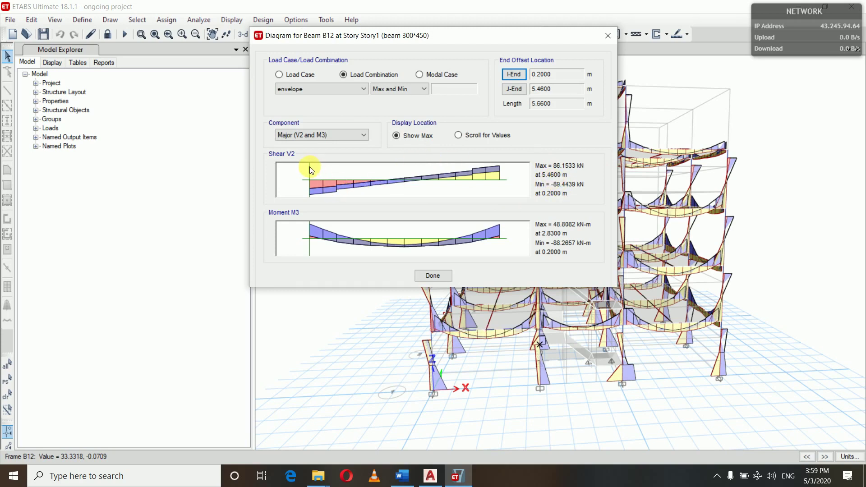
left_click(361, 86)
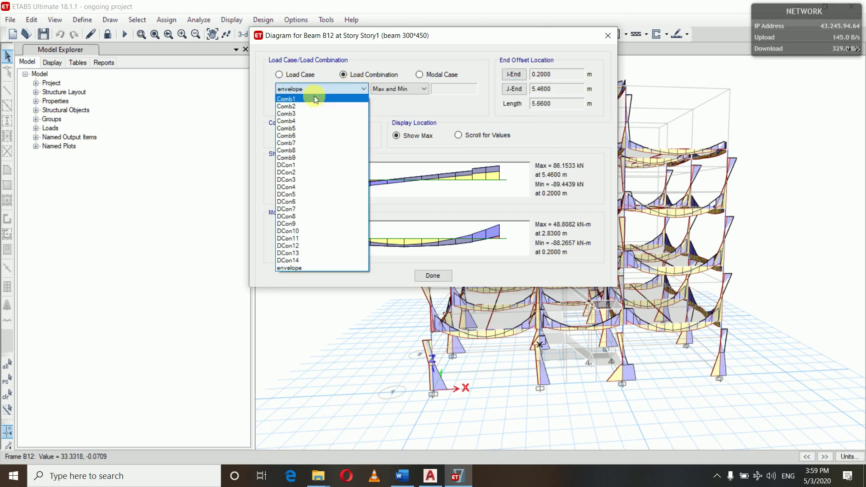
left_click(363, 89)
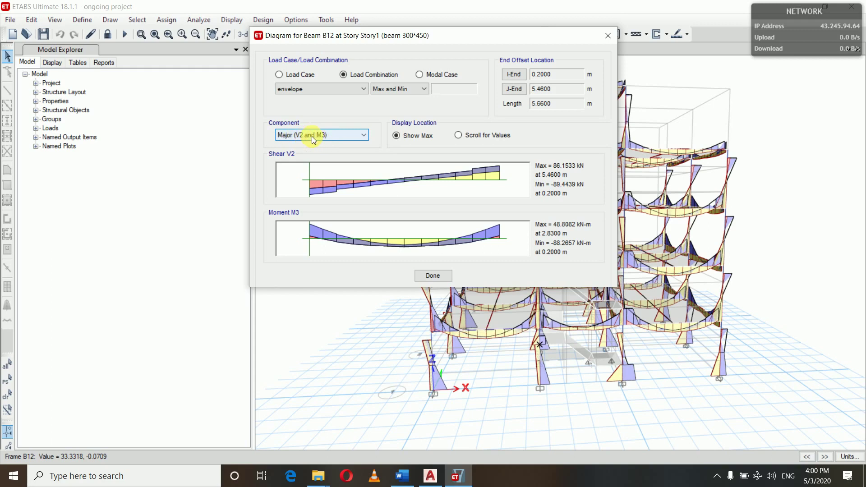
left_click(350, 137)
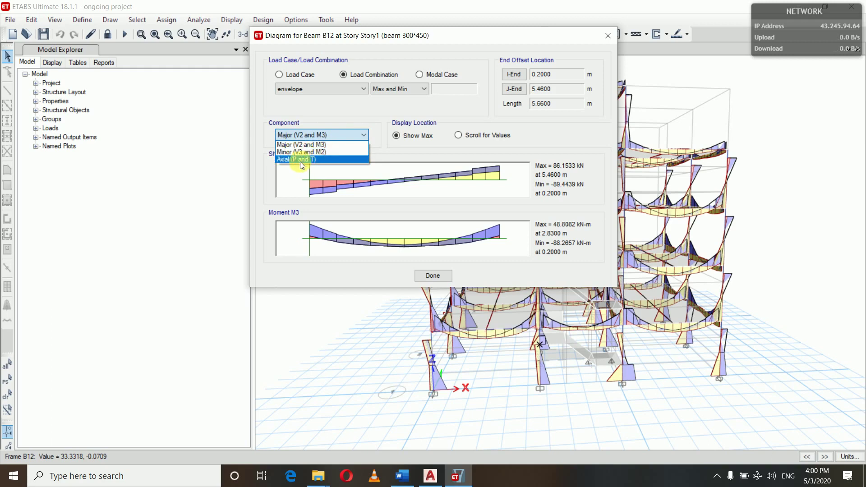
left_click(352, 134)
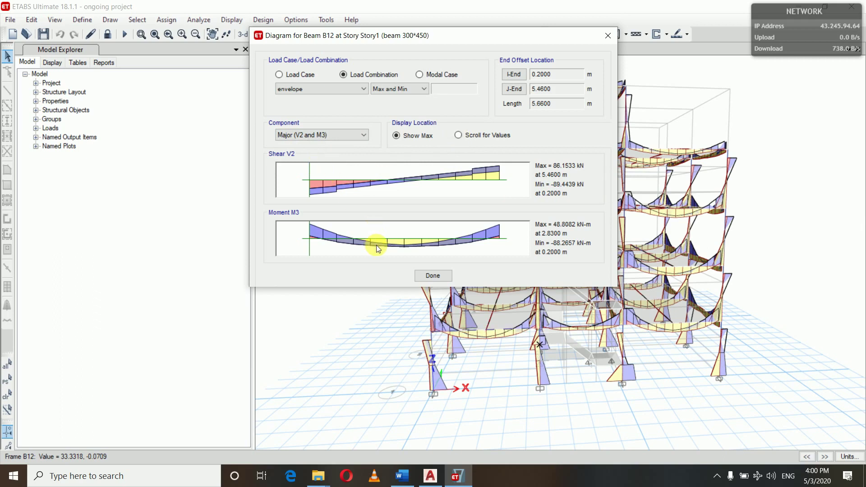
- Read beam B12's shear and moment at about 3.03 m along its length, then at the maximum locations, and close the diagram
left_click(460, 135)
left_click_drag(309, 174, 412, 177)
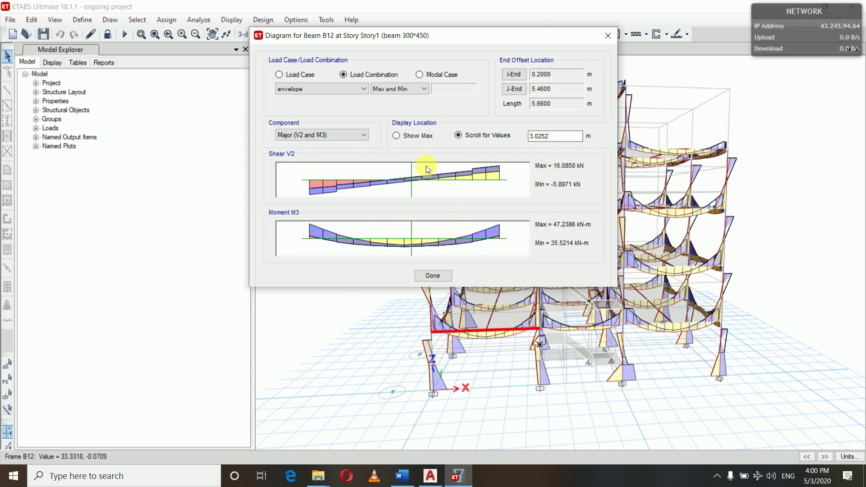
left_click(396, 135)
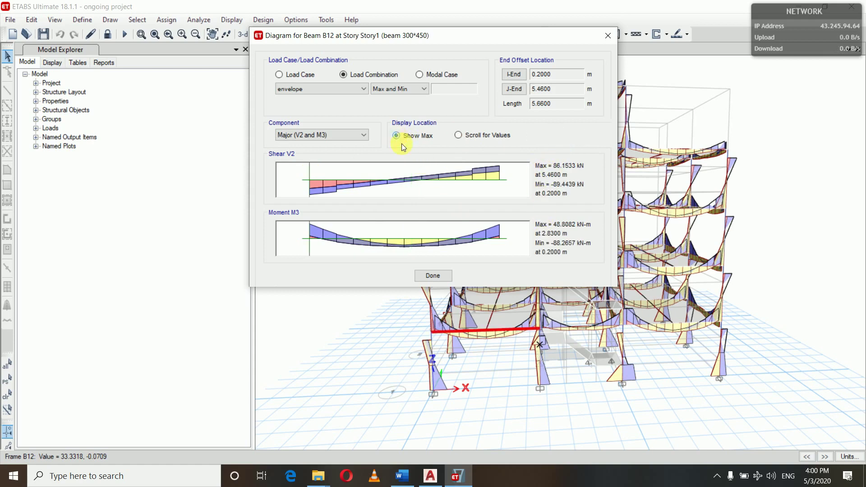
left_click(433, 275)
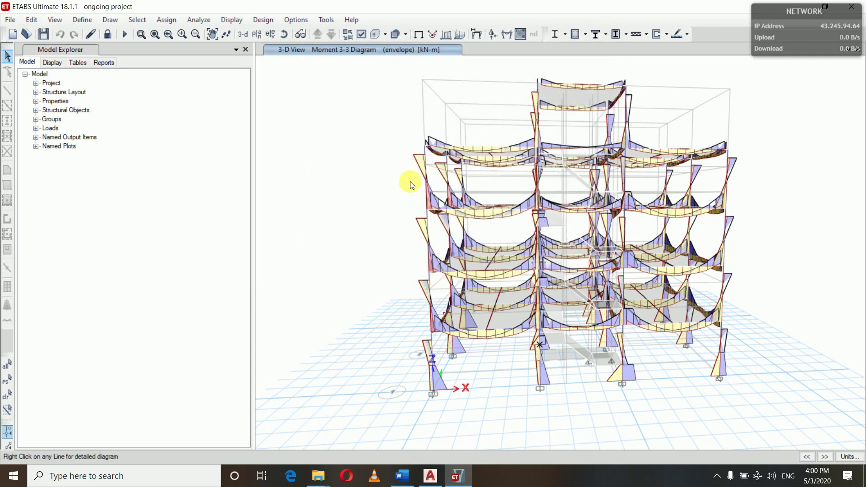